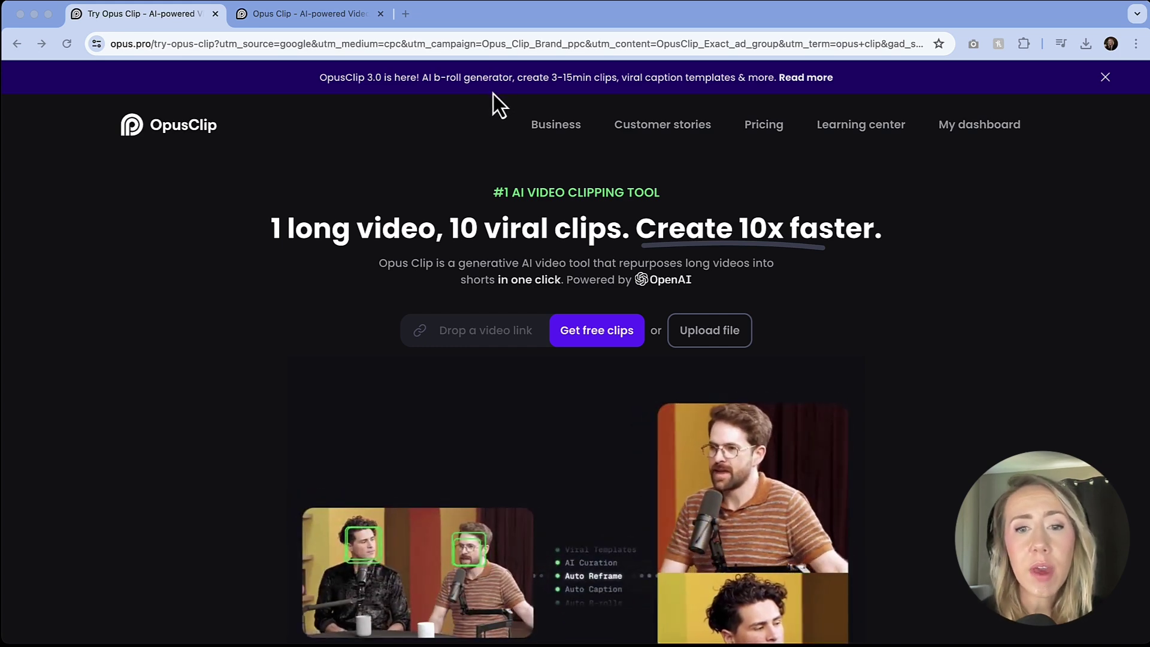
# Step: Scroll to the 'Loved by 3M+ creators' clip cards, then switch to the generated clips page
pyautogui.scroll(-6, 494, 94)
pyautogui.scroll(-7, 493, 94)
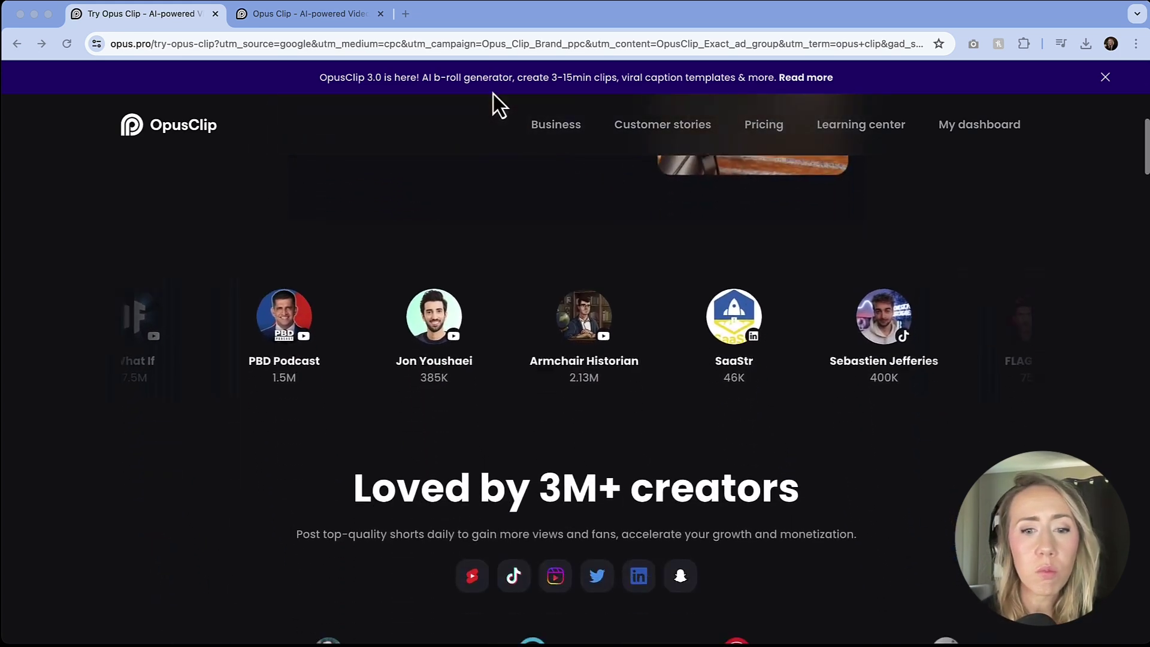
pyautogui.scroll(-1, 493, 95)
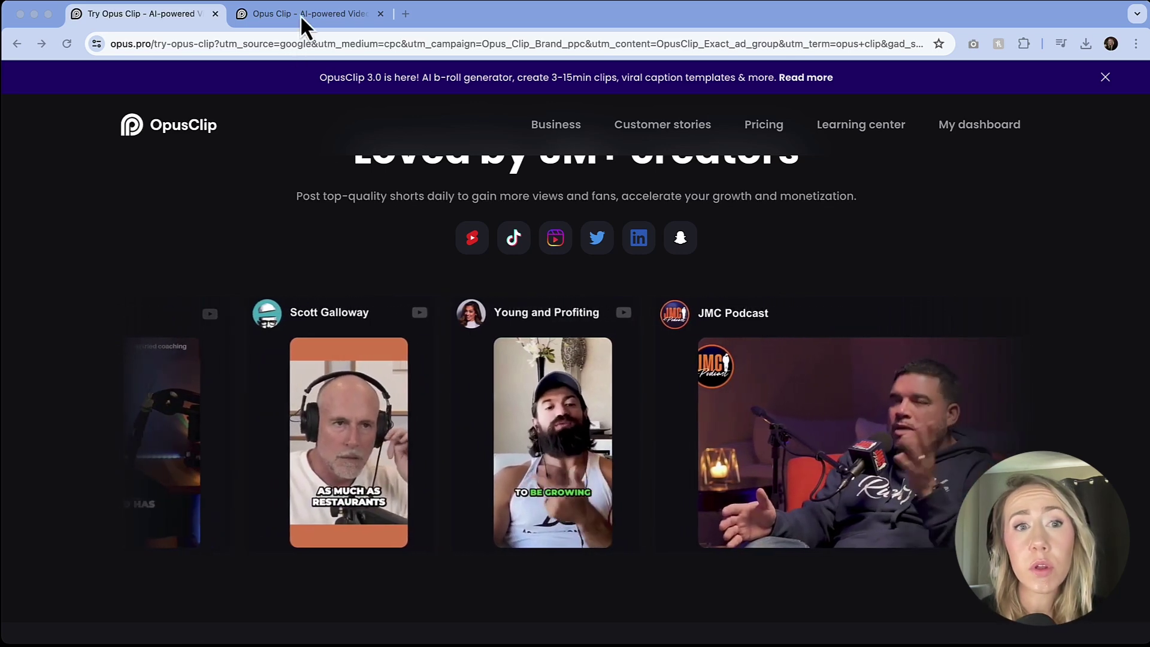
pyautogui.click(300, 15)
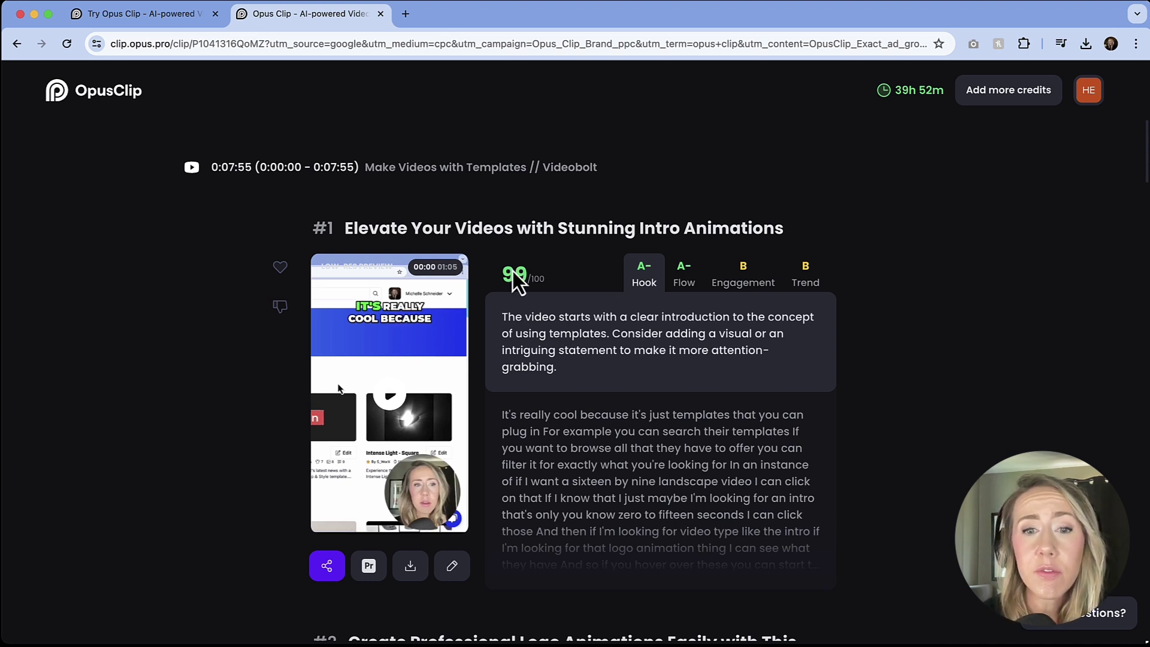
# Step: Scroll through the generated clips from the Videobolt templates video down to clip #5
pyautogui.scroll(-3, 612, 345)
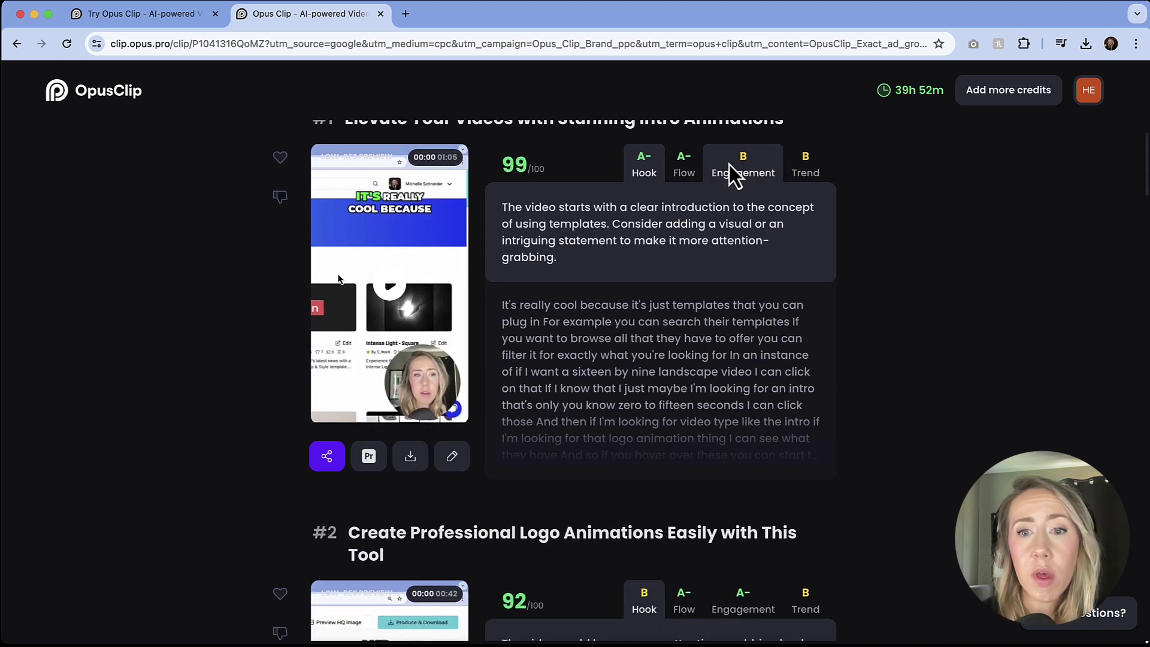
pyautogui.scroll(-5, 704, 230)
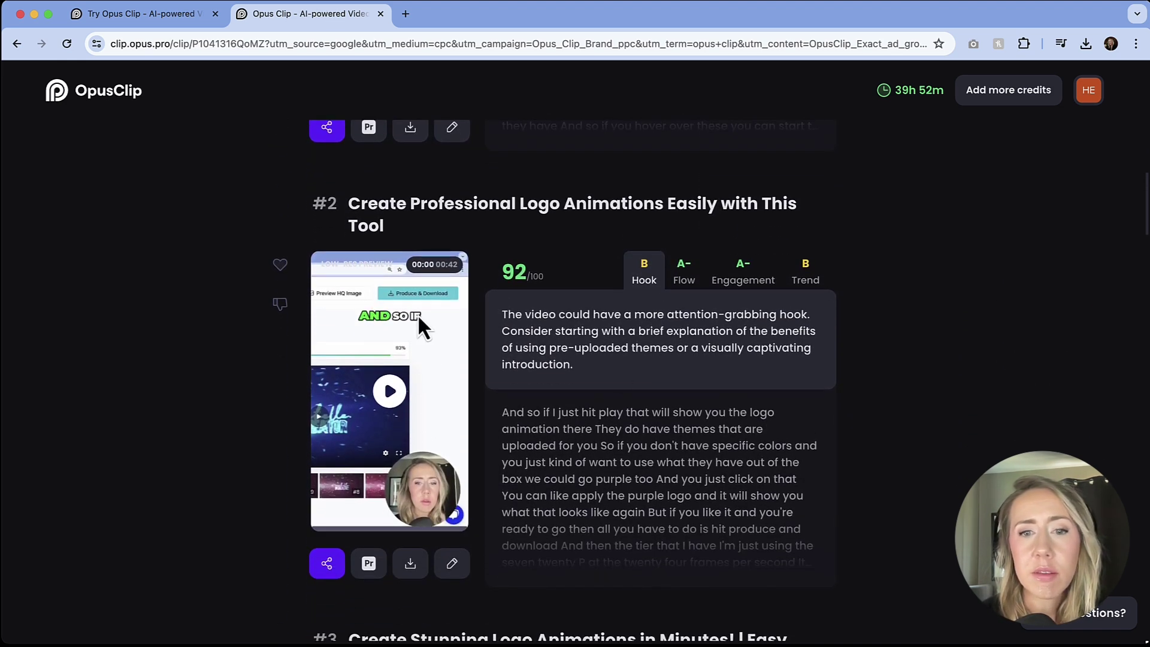
pyautogui.scroll(-3, 527, 256)
pyautogui.scroll(-12, 527, 256)
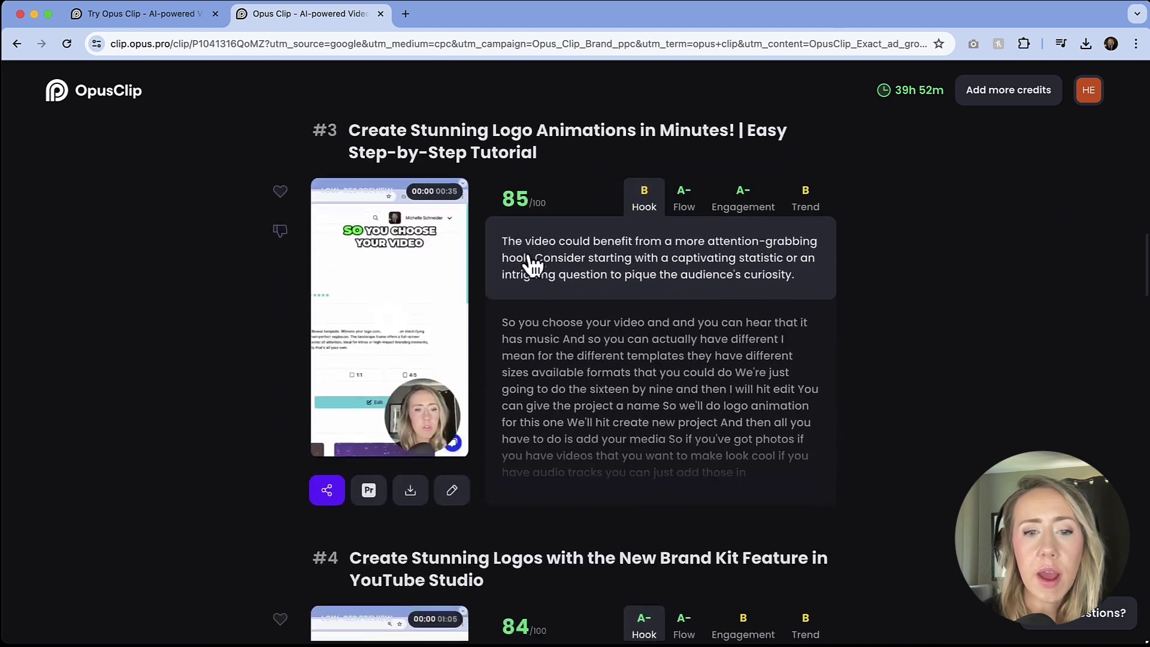
pyautogui.scroll(-8, 528, 256)
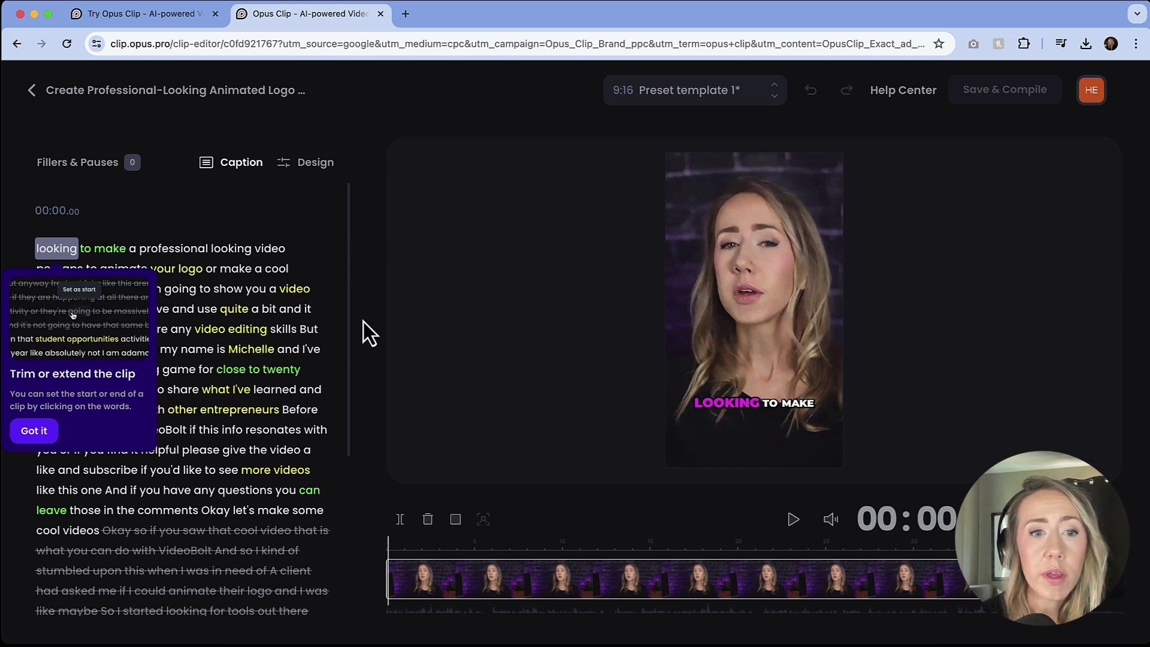
# Step: Show the Design settings and scroll past Montserrat Black 40 captions to the AI keywords highlighter
pyautogui.click(303, 166)
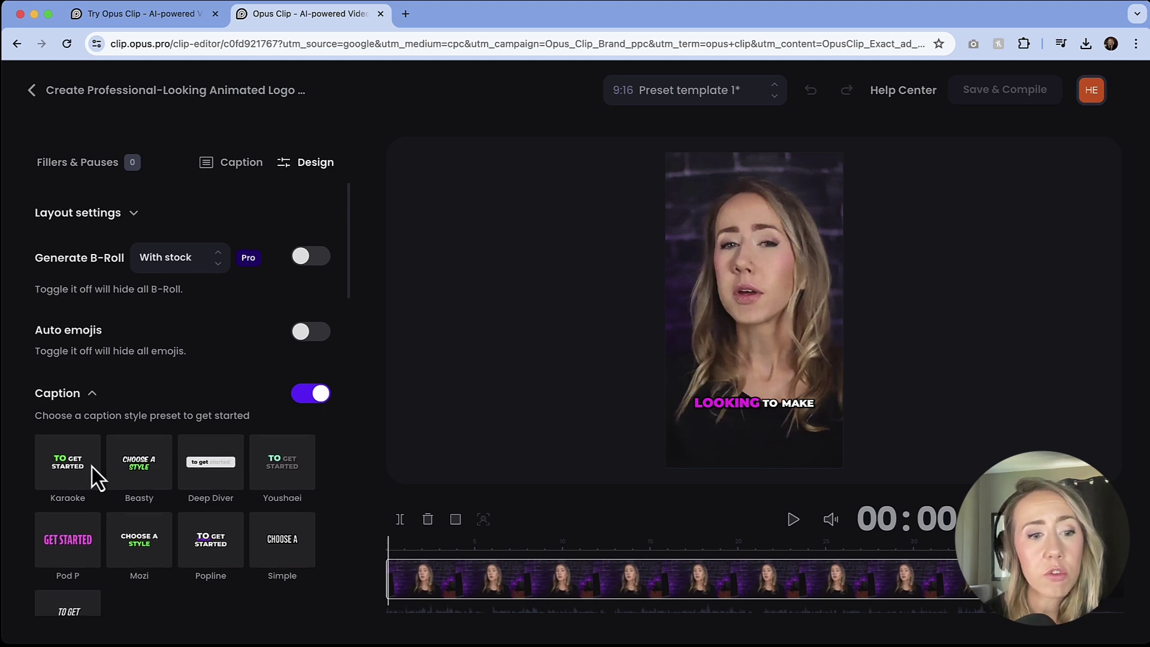
pyautogui.scroll(-6, 92, 466)
pyautogui.scroll(-1, 92, 467)
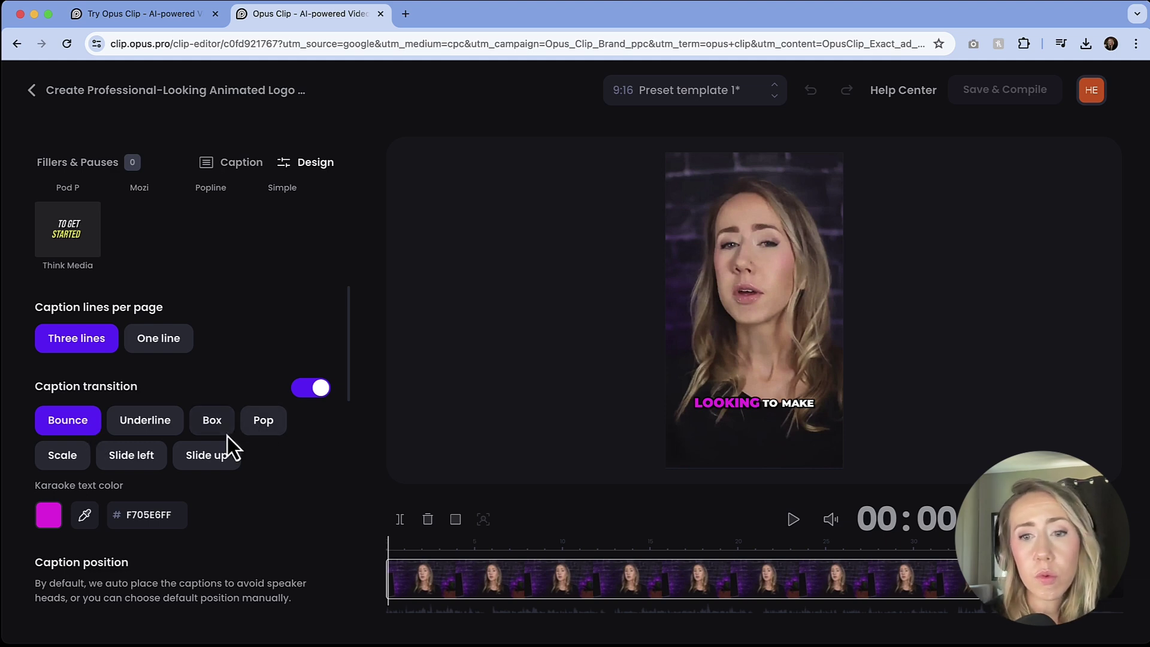
pyautogui.scroll(-6, 232, 484)
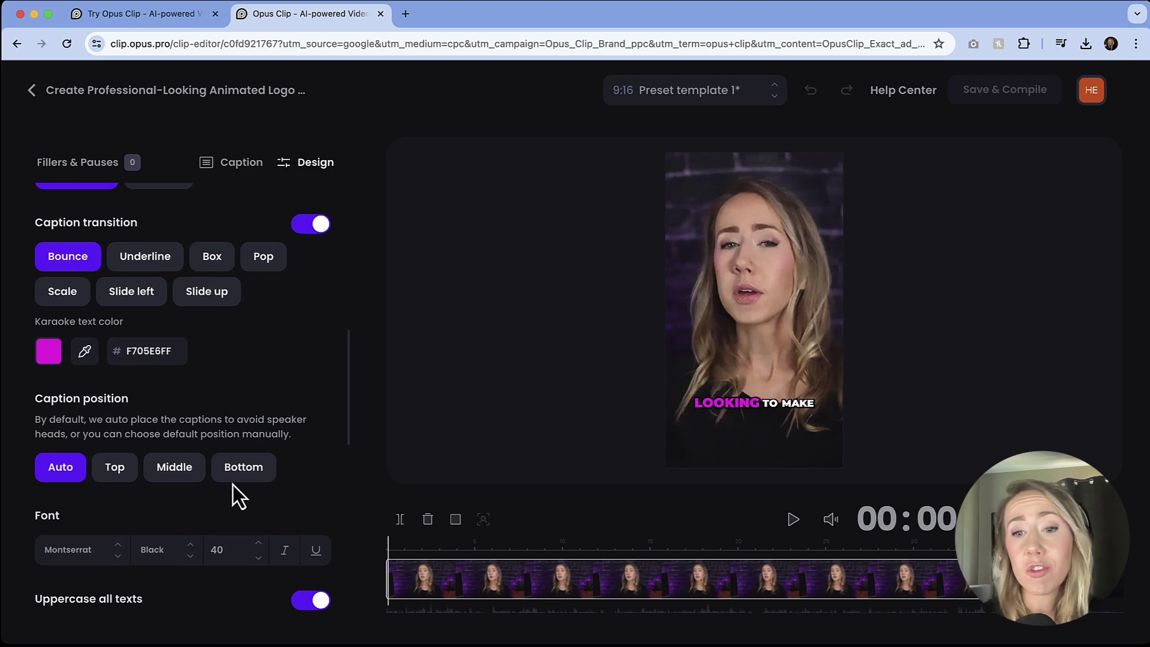
pyautogui.scroll(-8, 221, 477)
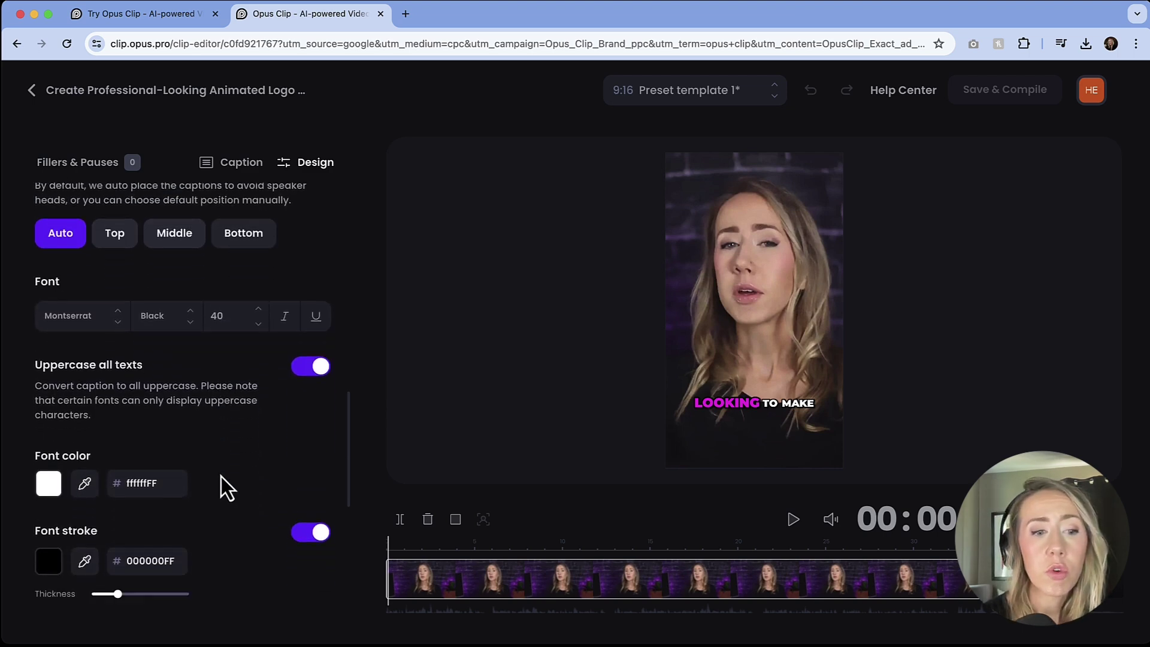
pyautogui.scroll(-10, 197, 470)
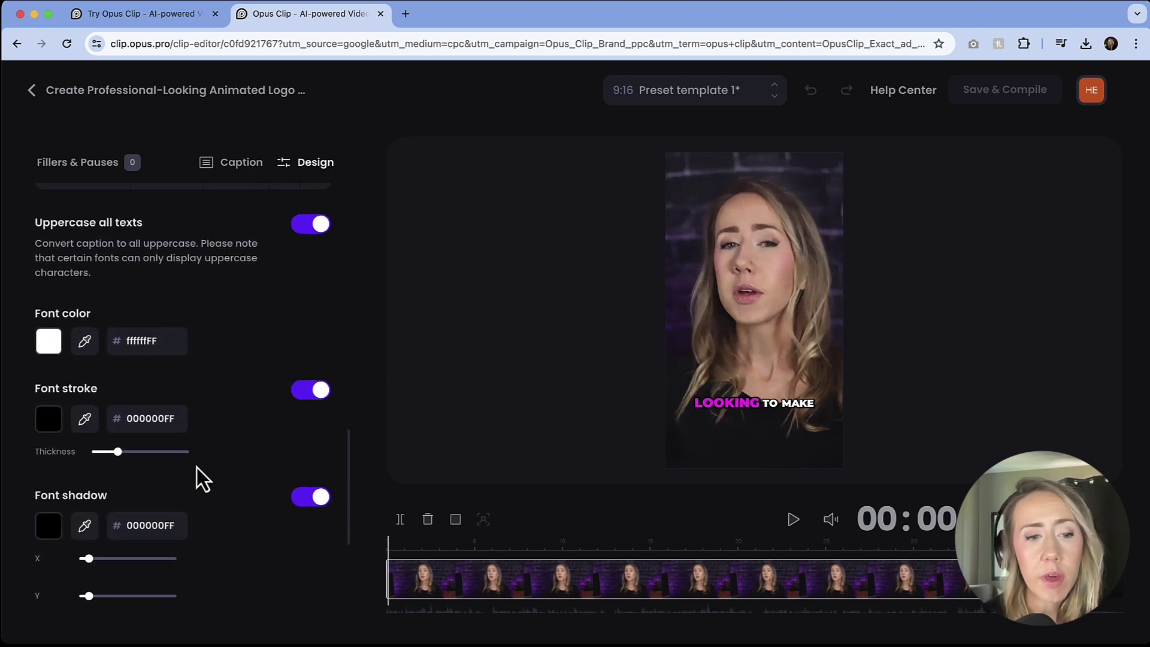
pyautogui.scroll(-2, 197, 467)
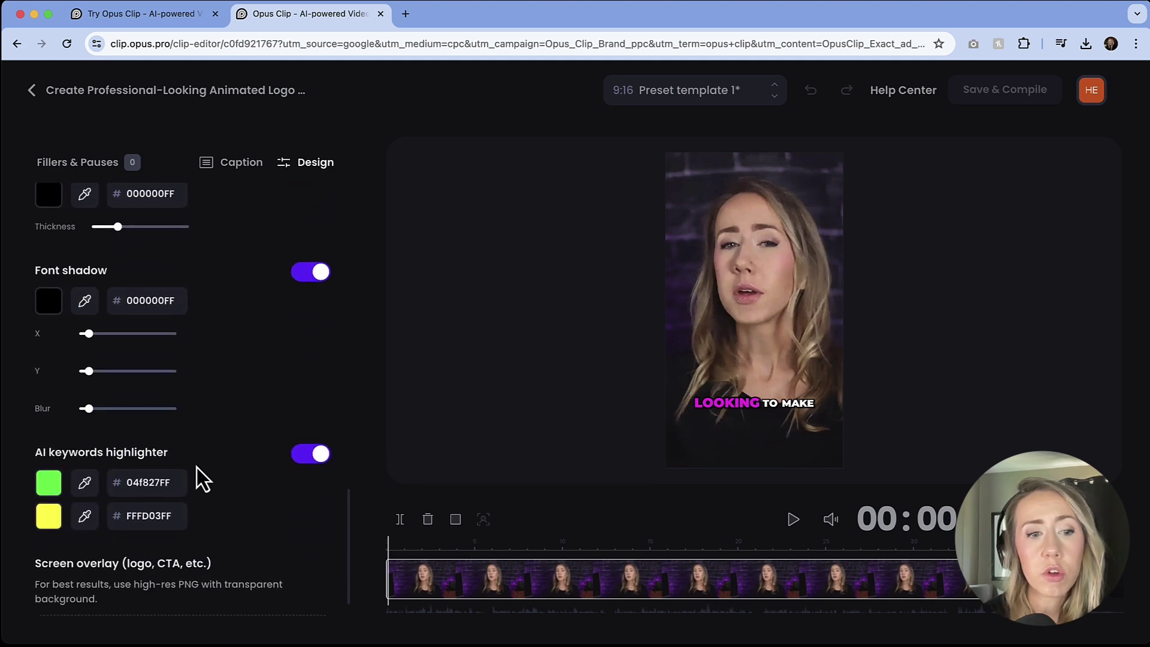
# Step: Eyedrop magenta F703E6FF into both AI keyword highlight swatches, replacing green and yellow
pyautogui.click(85, 482)
pyautogui.click(48, 483)
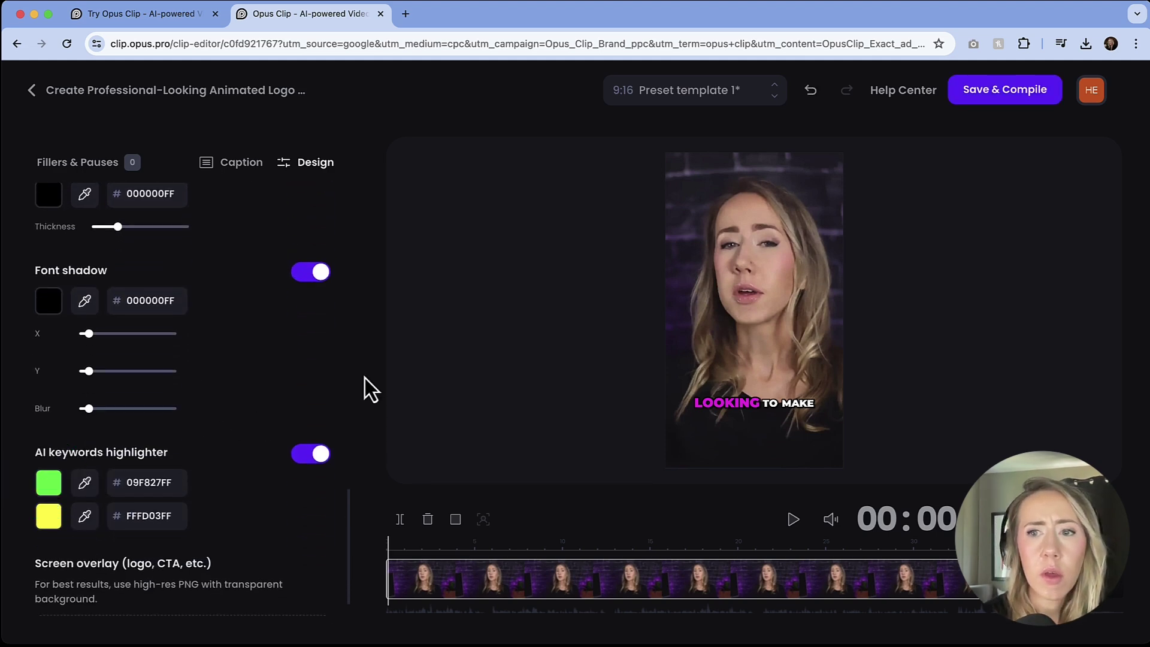
pyautogui.click(80, 486)
pyautogui.click(111, 518)
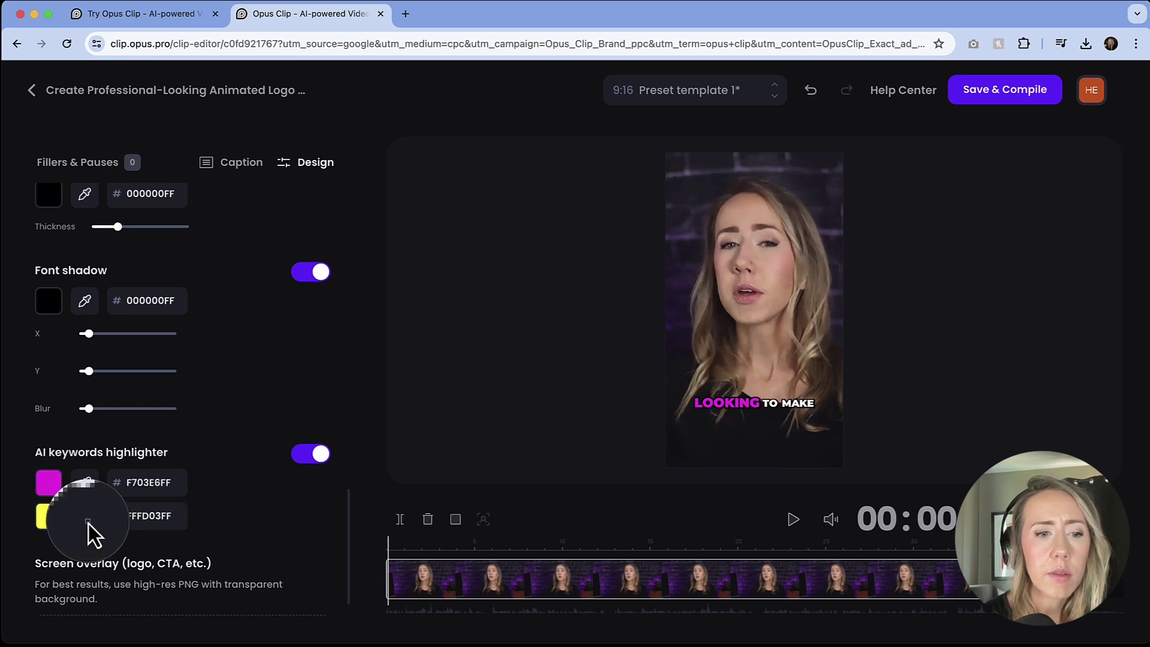
pyautogui.click(51, 518)
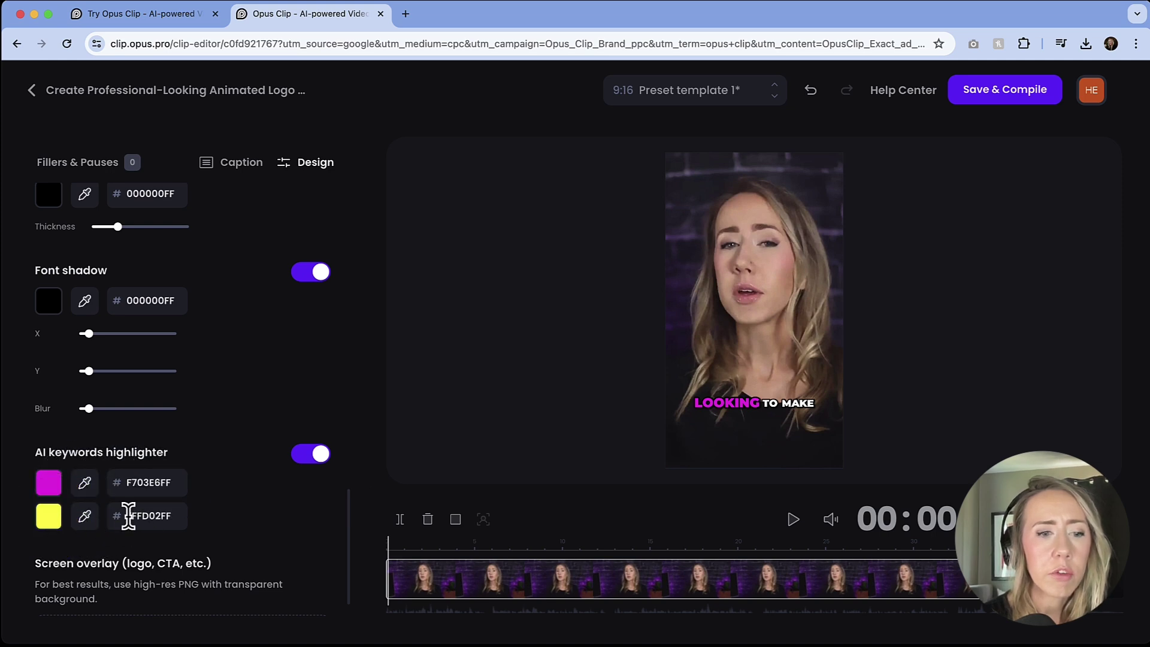
pyautogui.click(49, 482)
pyautogui.scroll(-1, 175, 442)
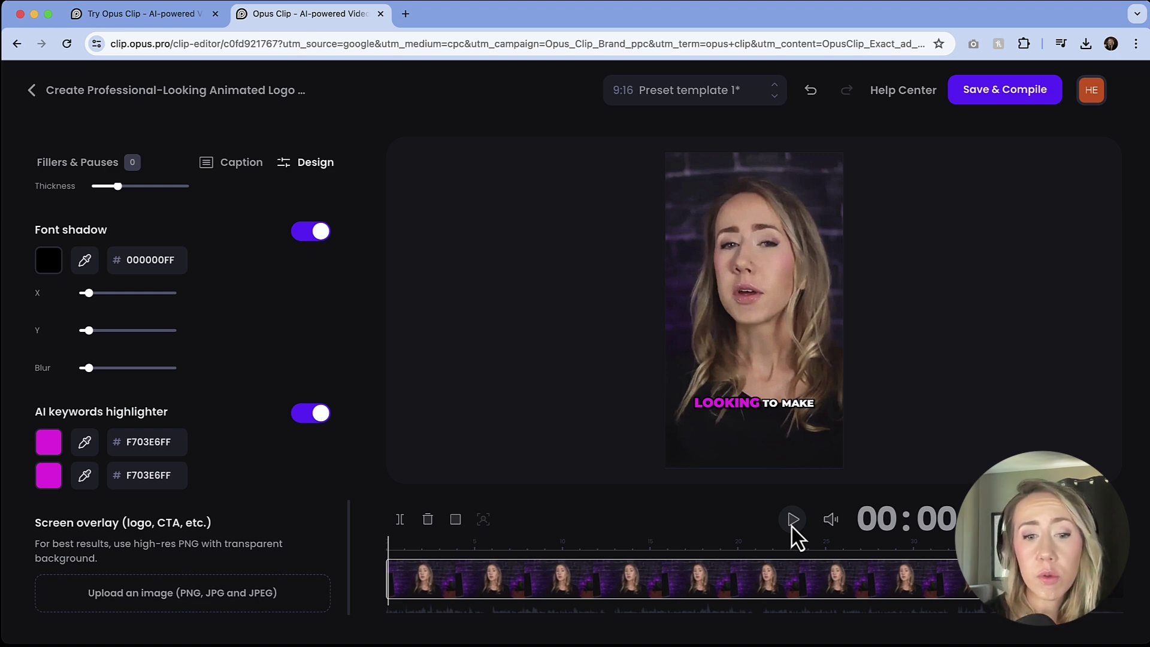
# Step: Review the clip through the 00:36 logo animation, nudge the video layer, and save
pyautogui.click(792, 521)
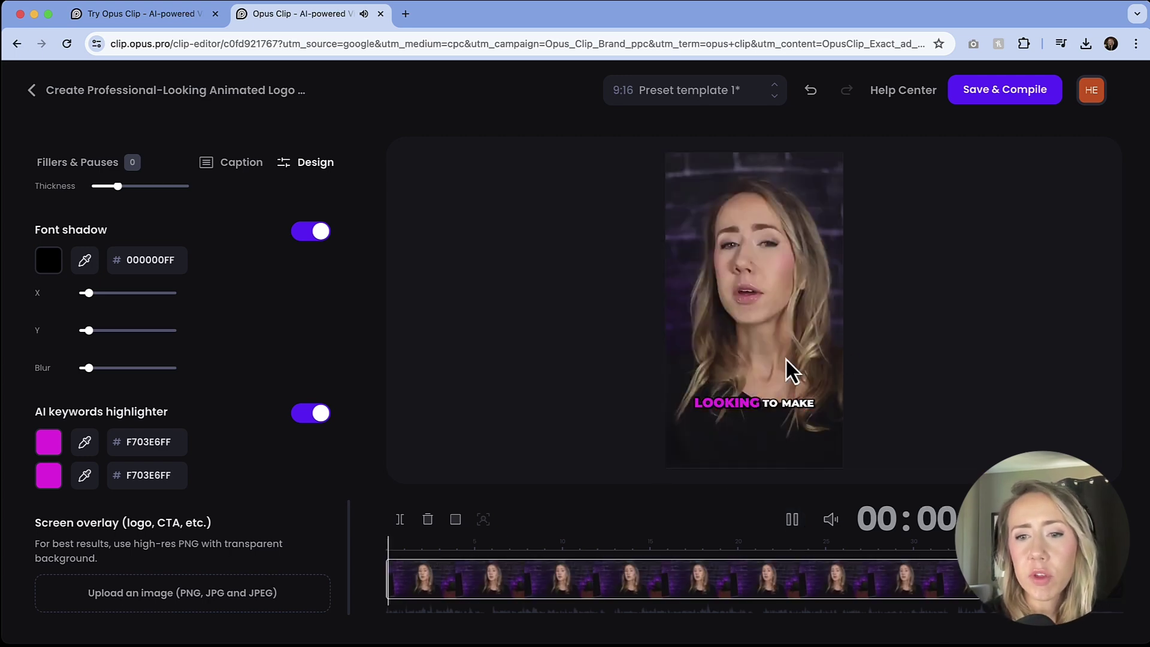
pyautogui.click(792, 518)
pyautogui.click(1018, 577)
pyautogui.moveTo(788, 345); pyautogui.dragTo(786, 346)
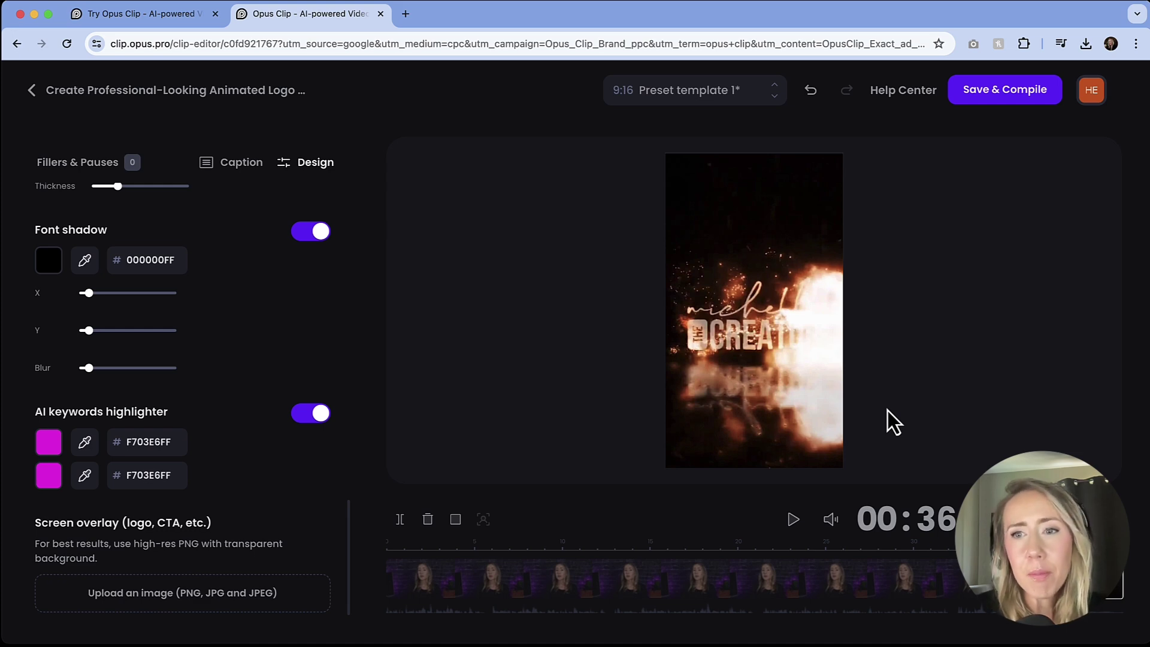
pyautogui.click(1014, 104)
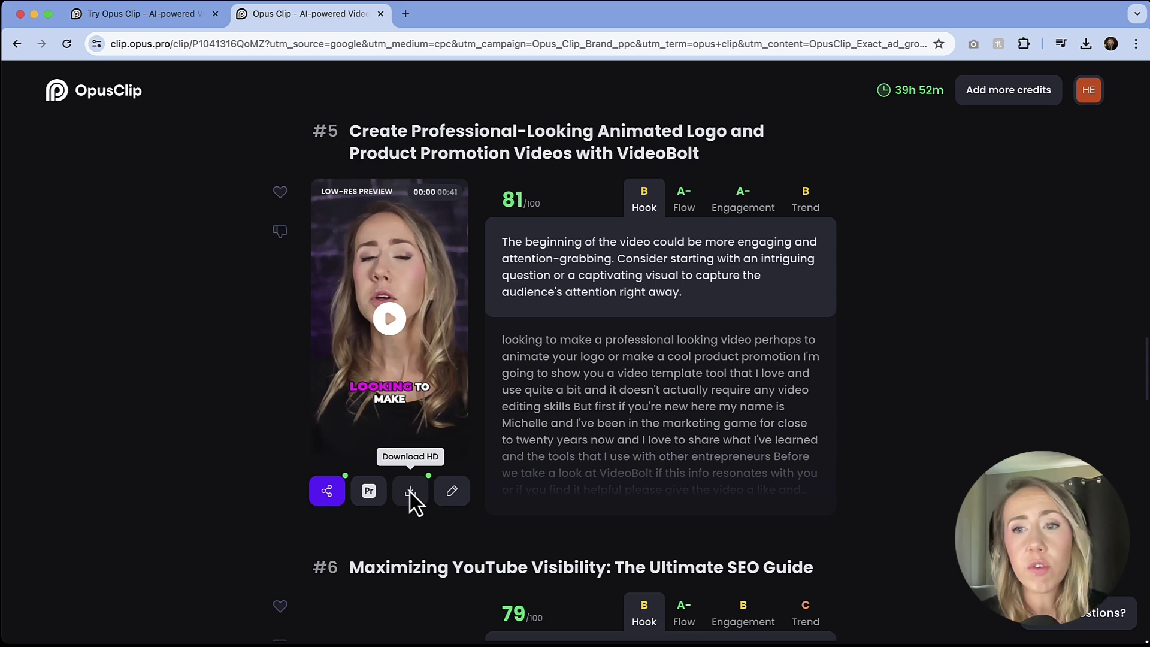
# Step: Download clip #5 in HD as a 23.9 MB MP4 file
pyautogui.click(410, 492)
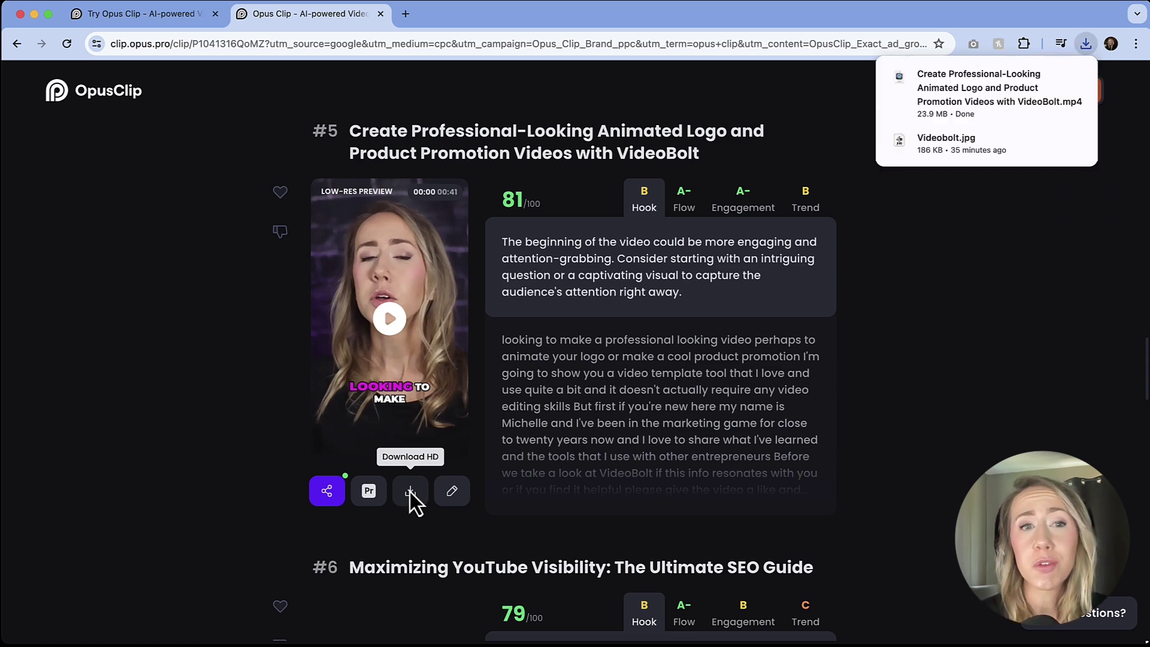
# Step: Go to the Pricing page from the landing page and browse the Pro, Starter and Free plans
pyautogui.click(146, 17)
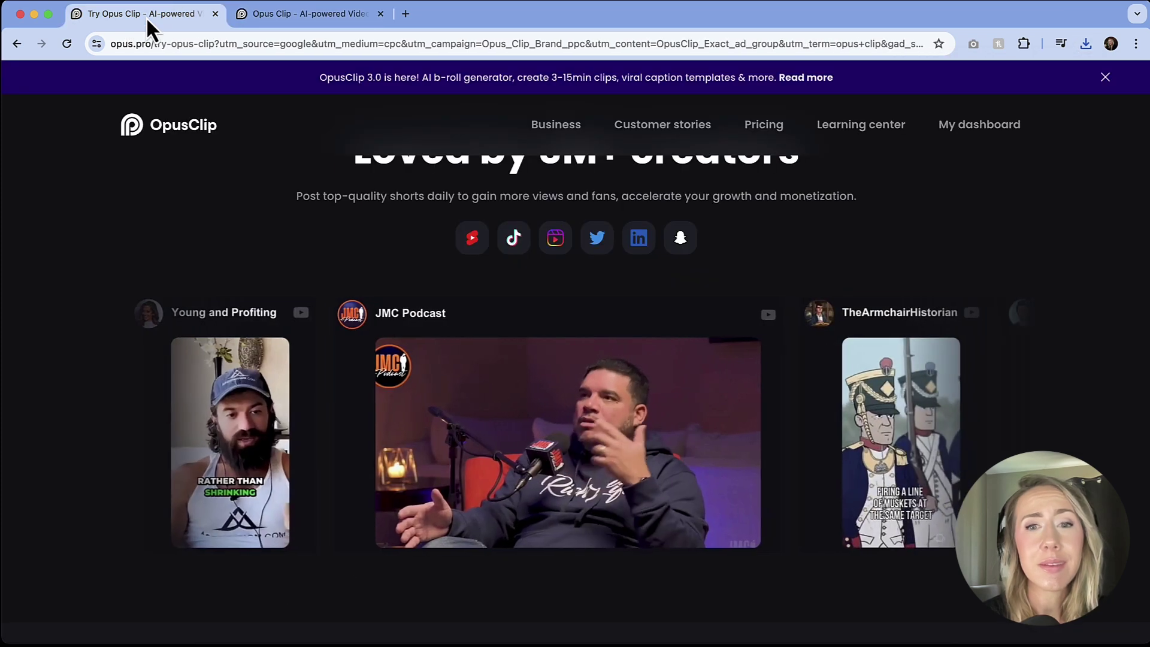
pyautogui.scroll(10, 457, 334)
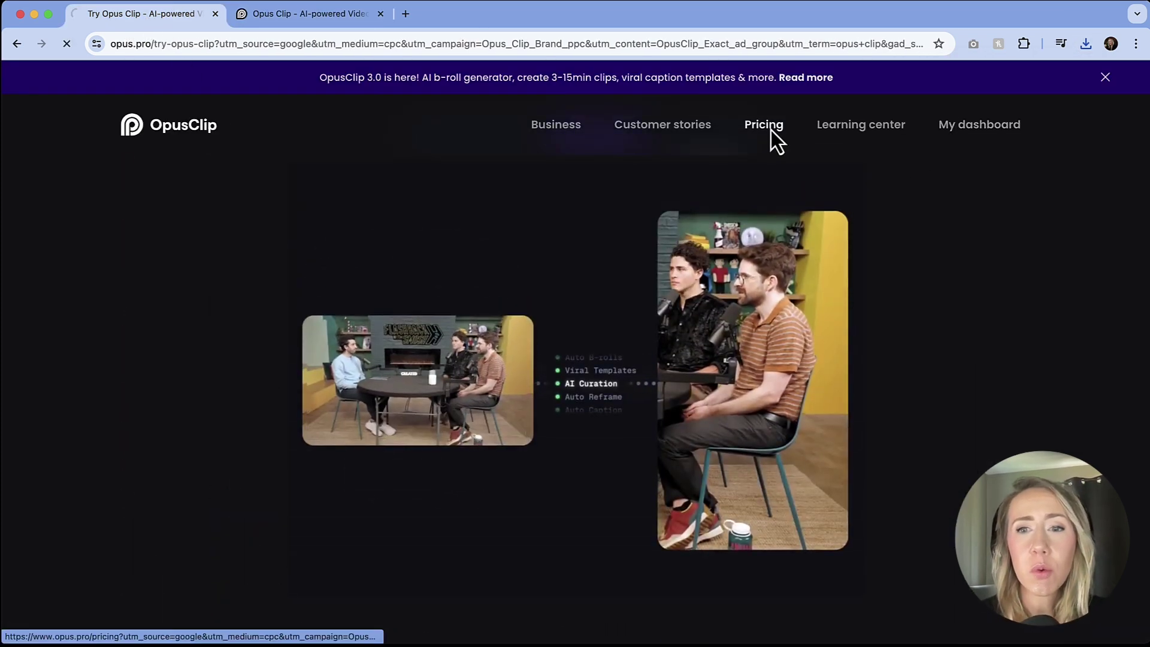
pyautogui.click(771, 130)
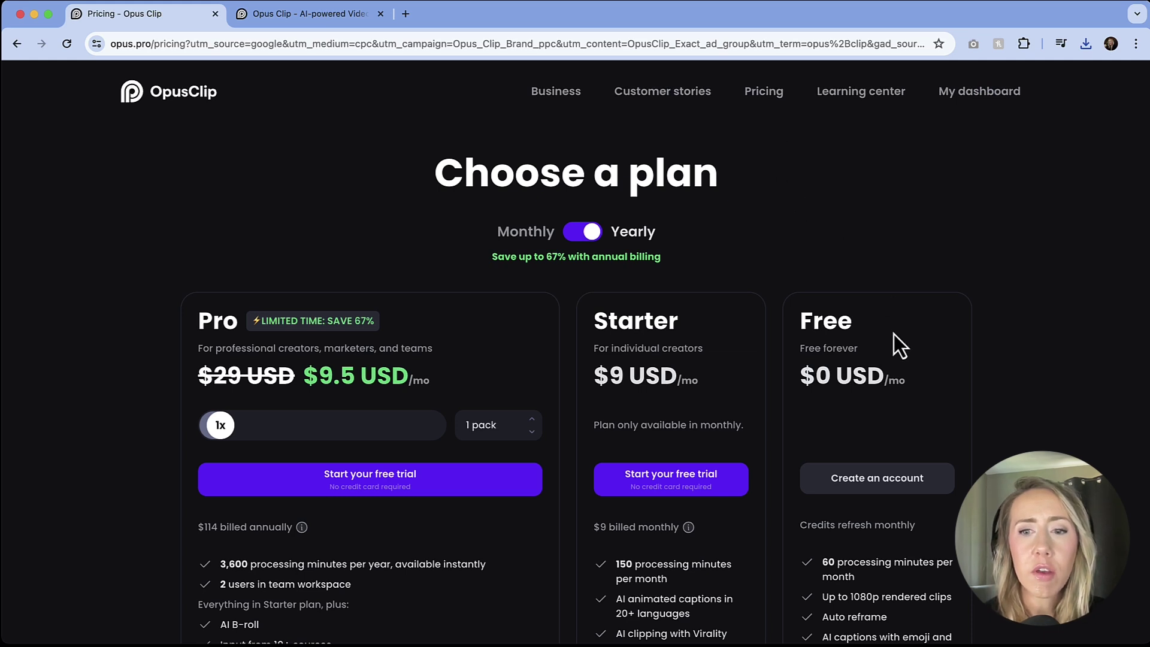
pyautogui.scroll(-2, 891, 328)
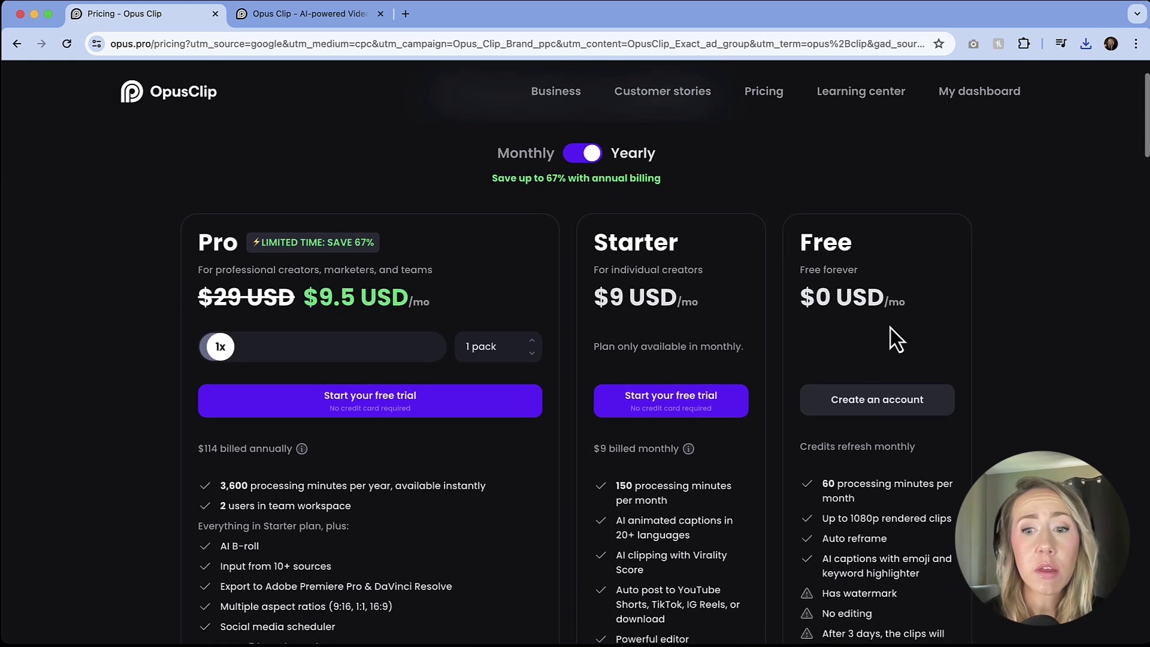
pyautogui.scroll(-2, 890, 328)
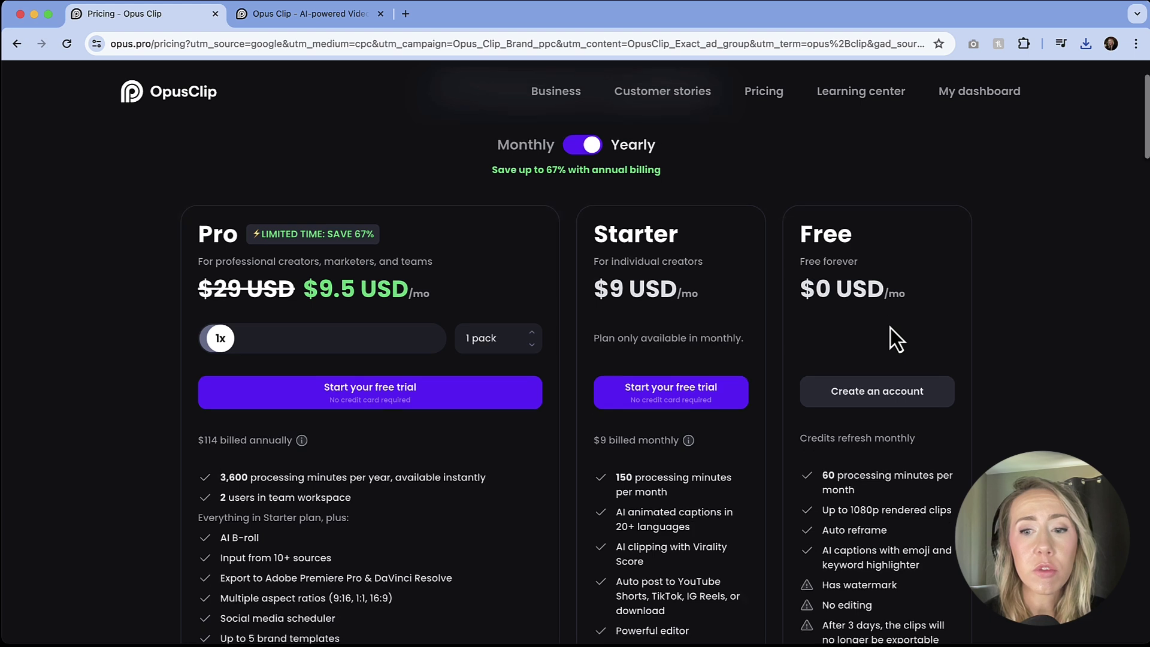